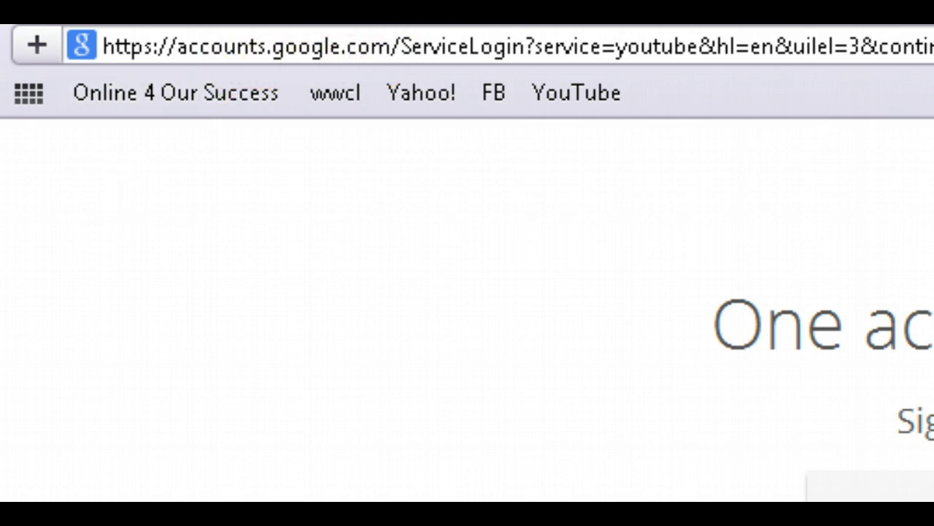
Replace the accounts.google.com address path with NewAccount to load the sign-up form
click(400, 46)
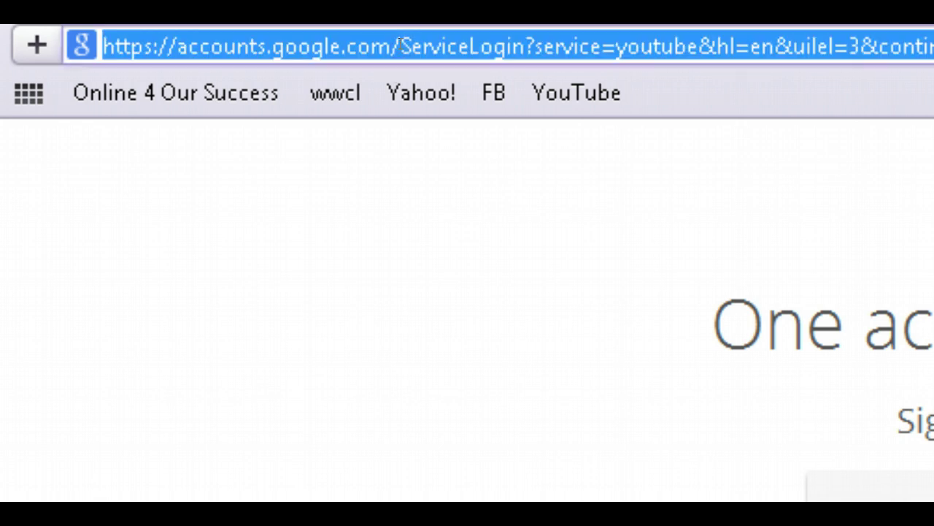
click(400, 46)
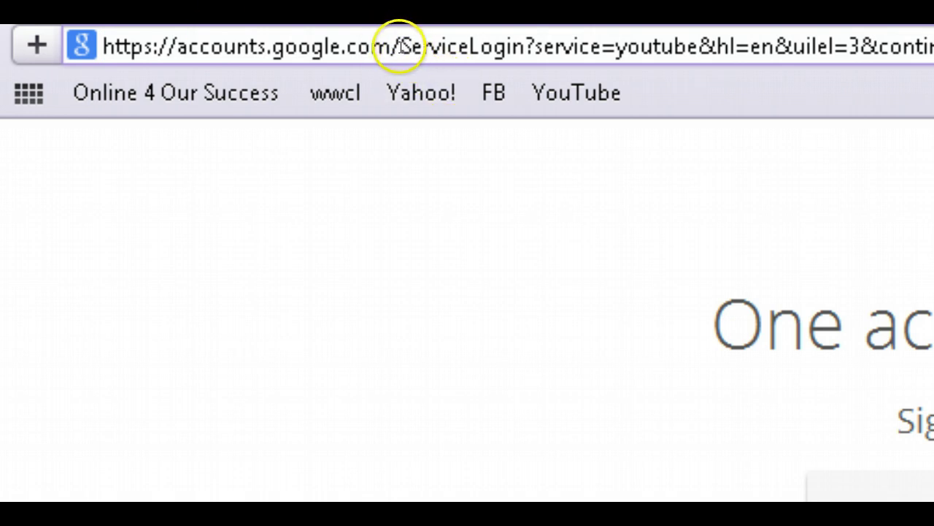
drag(400, 47, 931, 46)
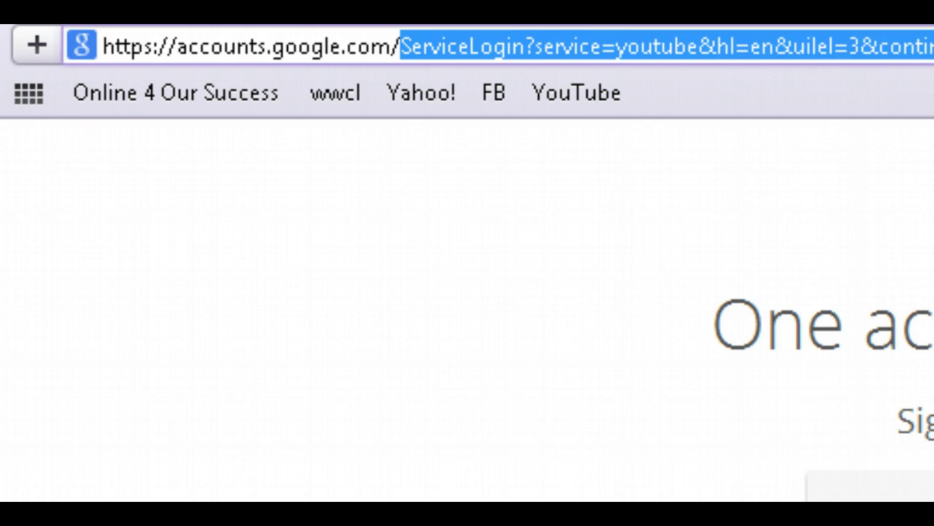
key(BackSpace)
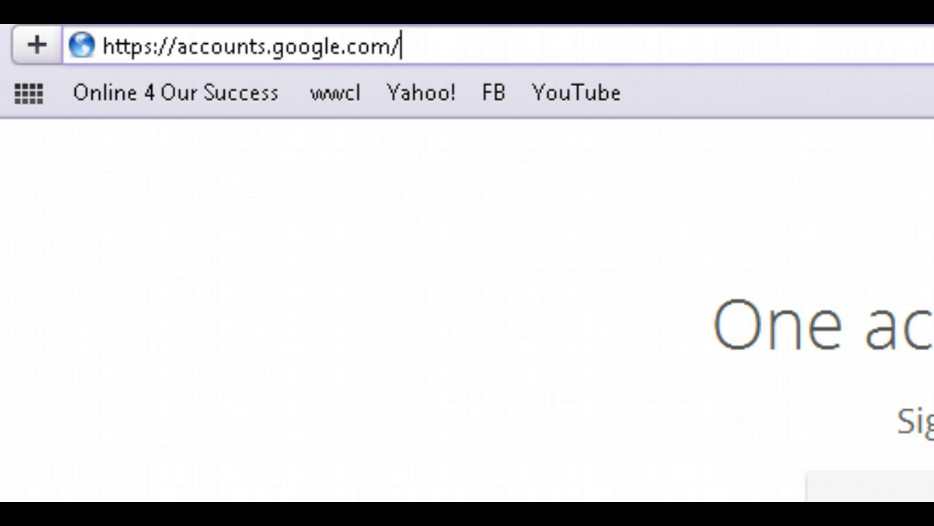
text(NewA)
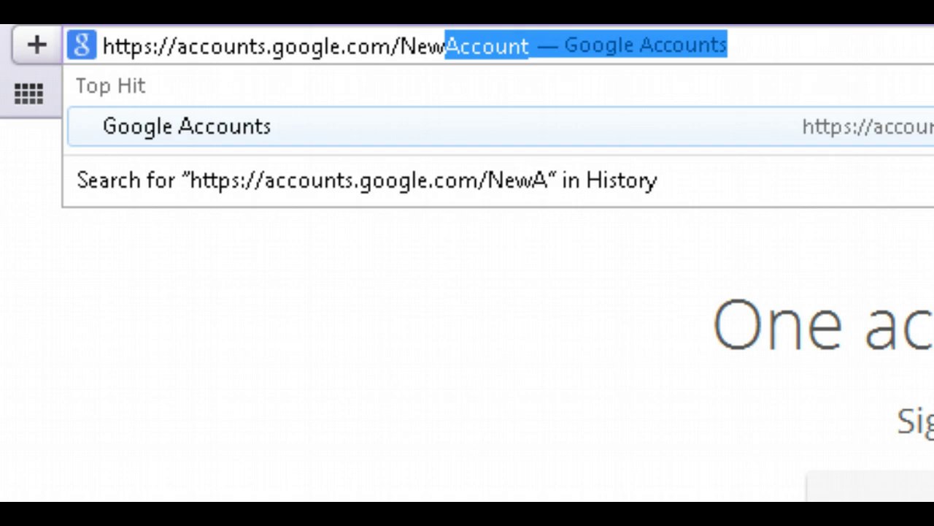
text(ccount)
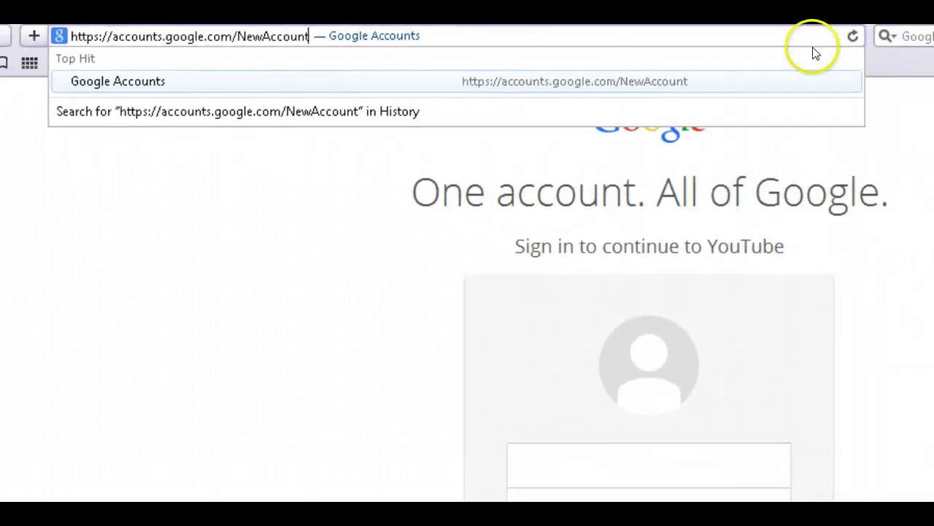
key(Return)
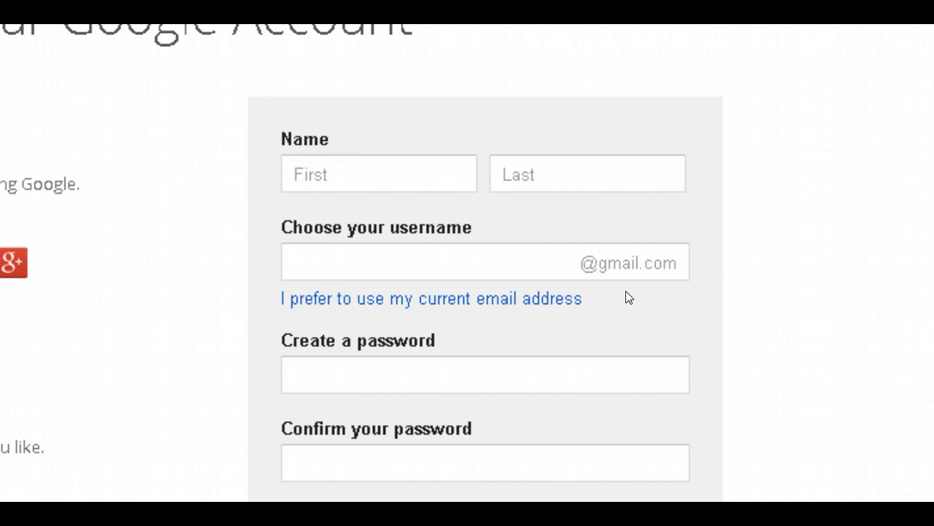
Choose the 'I prefer to use my current email address' option instead of a Gmail username
click(521, 298)
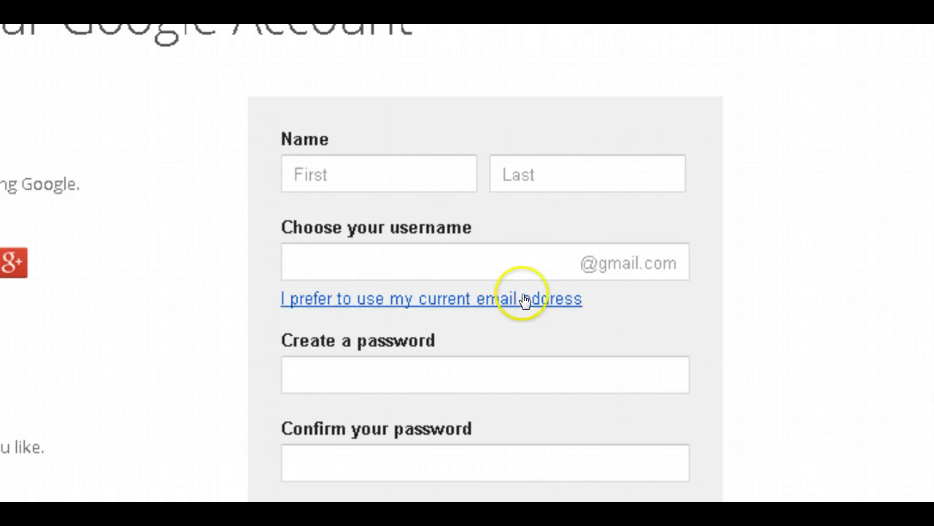
click(503, 302)
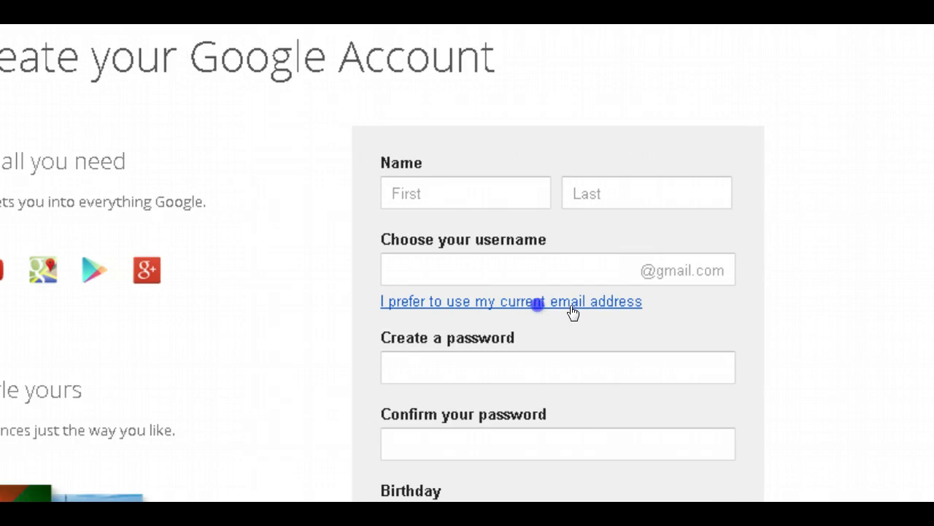
click(503, 305)
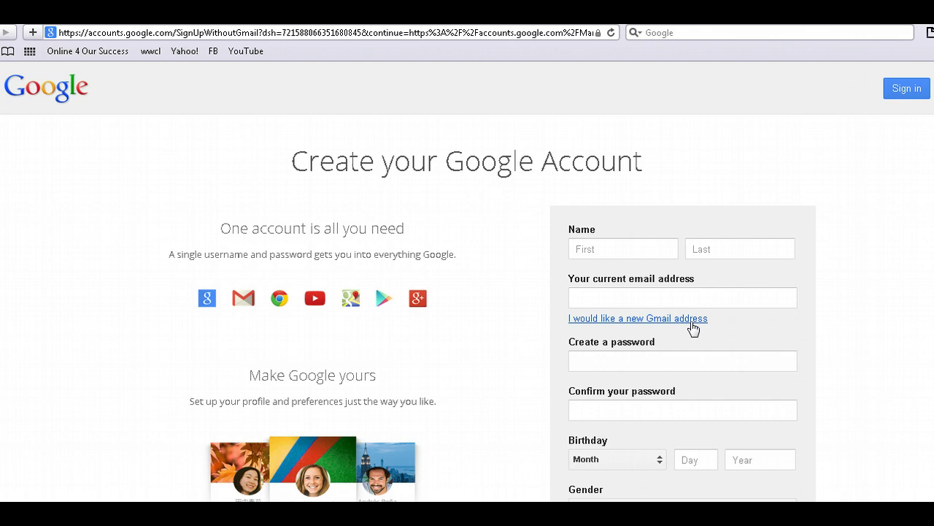
Fill in the first name, the last name and the current email address
click(593, 249)
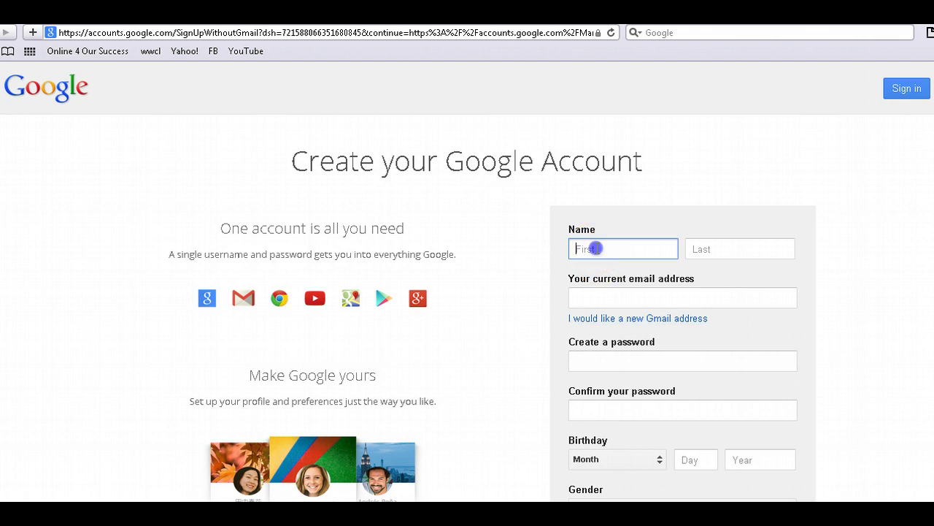
click(723, 250)
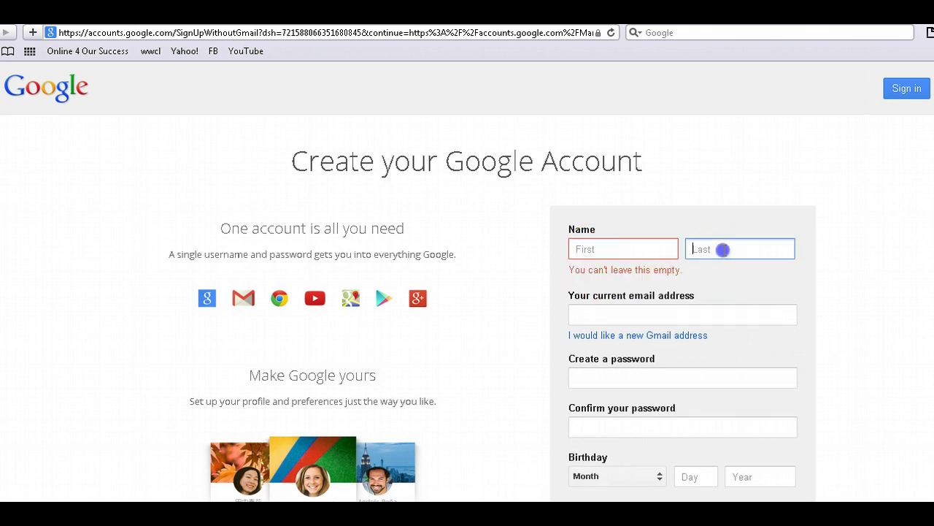
click(617, 250)
scroll(489, 107, down, 3)
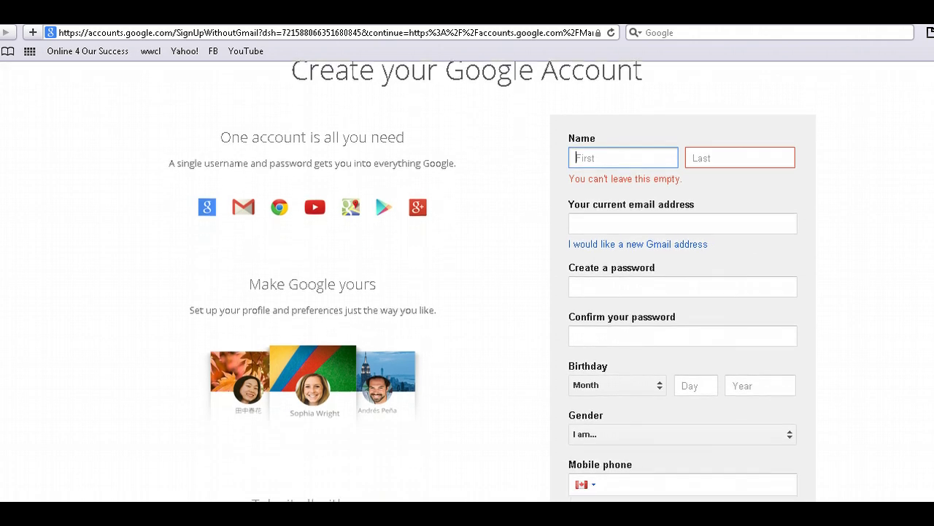
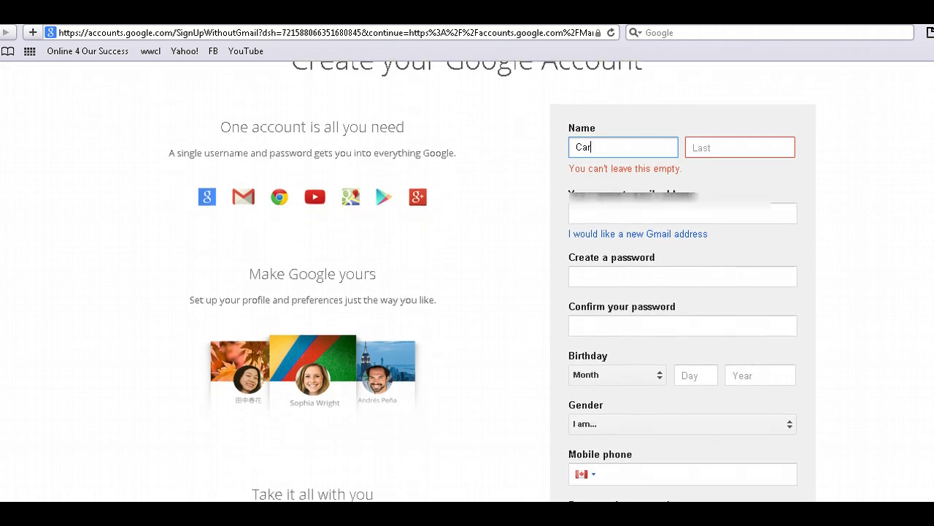
key(Tab)
key(Tab)
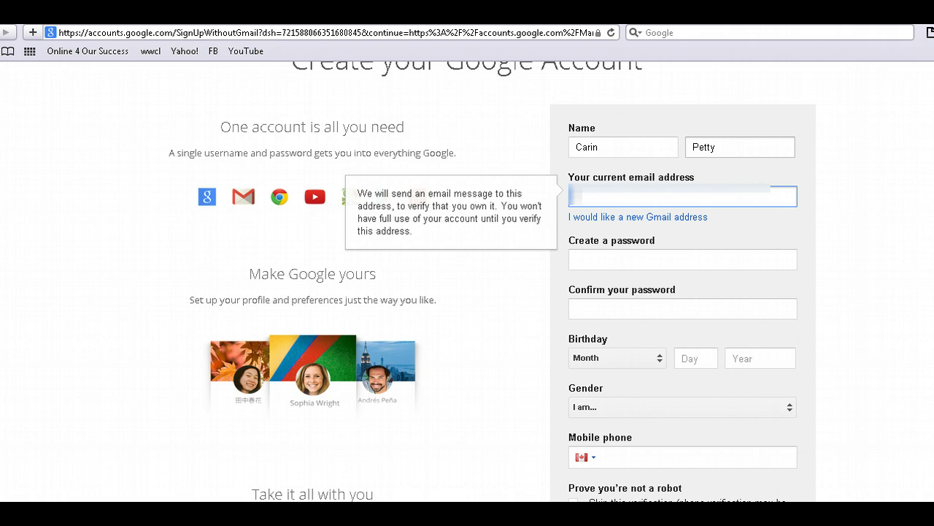
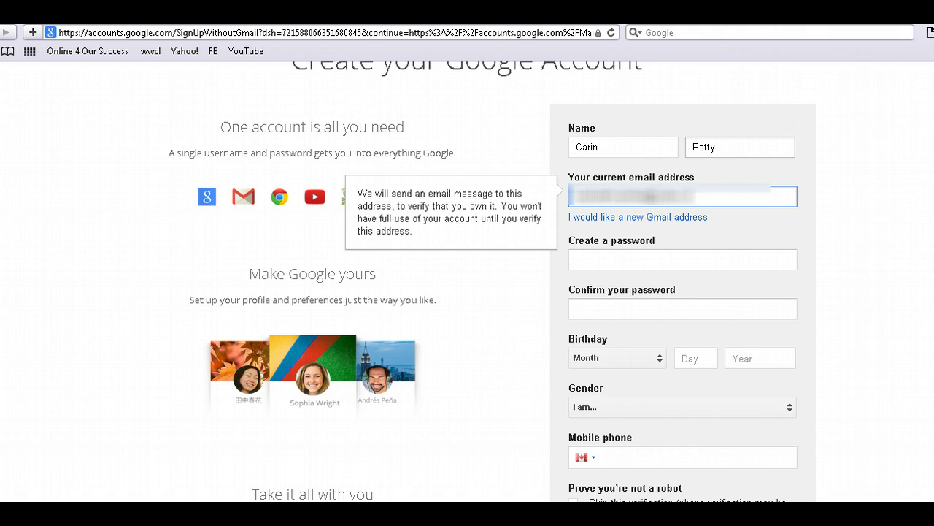
Enter a password and its confirmation, then clear the first password after the mismatch
key(Tab)
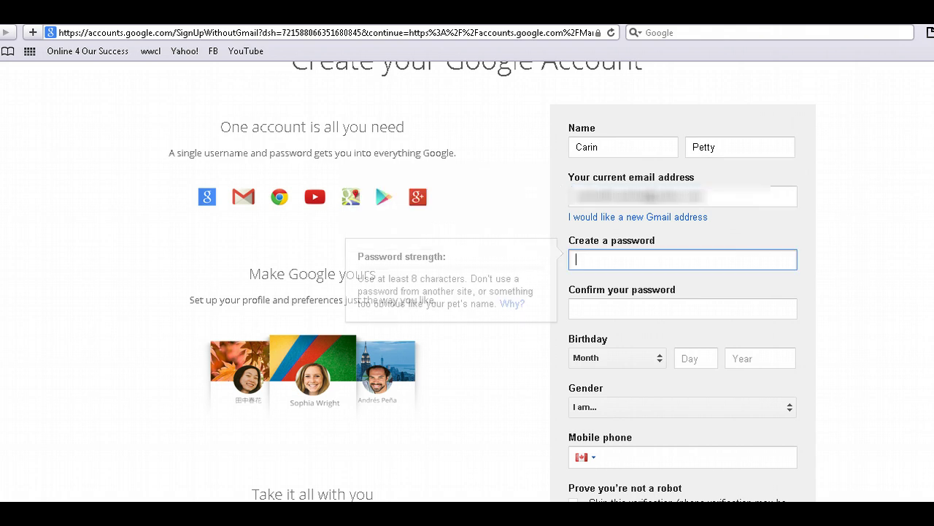
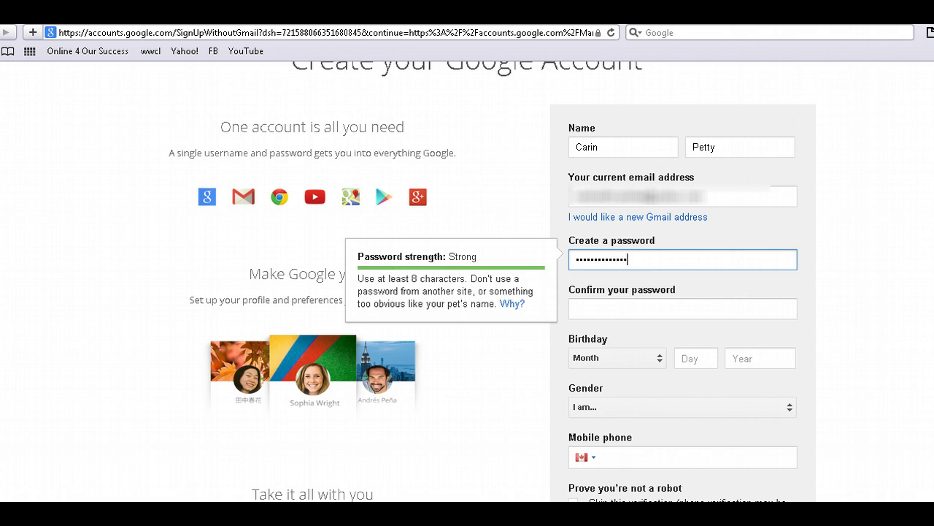
key(Tab)
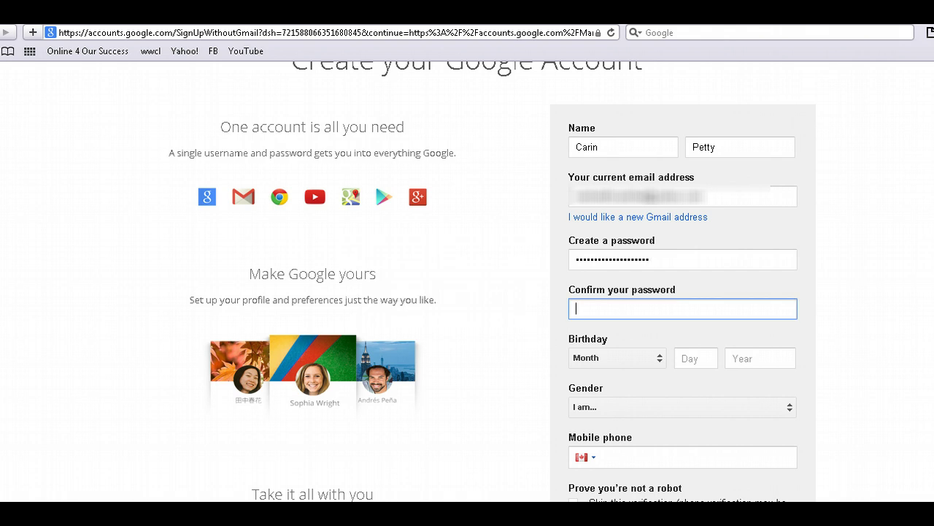
key(shift+Tab)
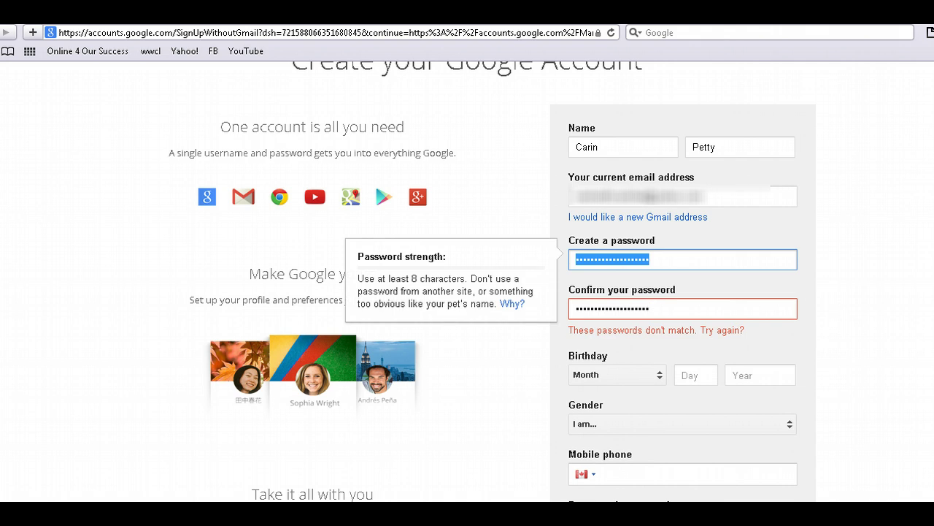
key(BackSpace)
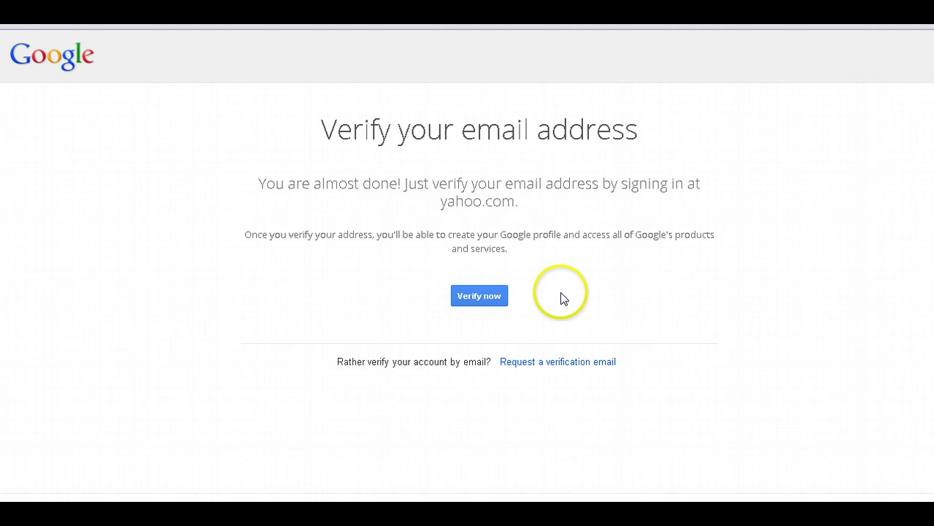
click(471, 295)
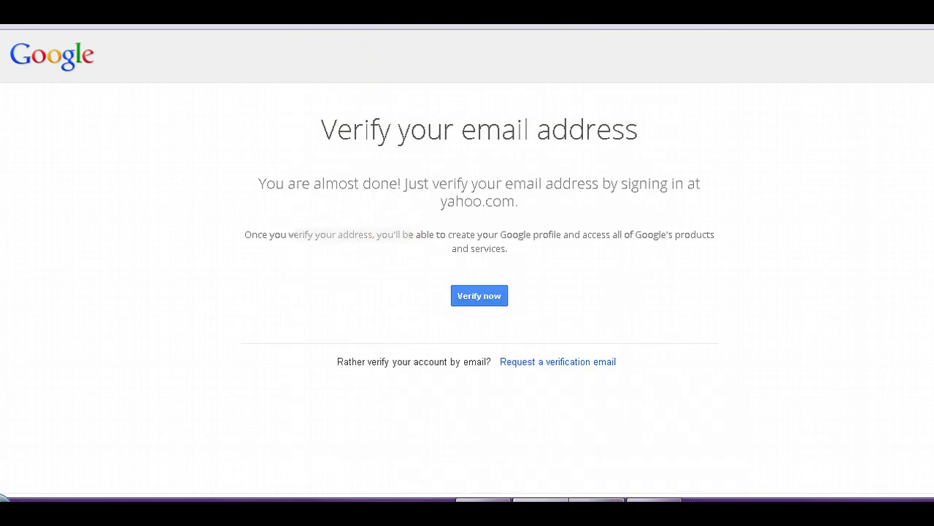
click(515, 482)
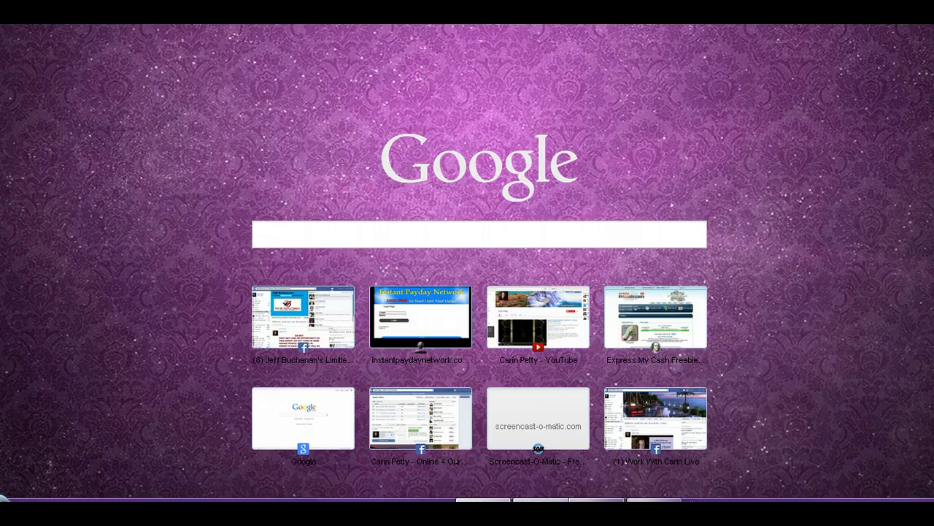
click(521, 425)
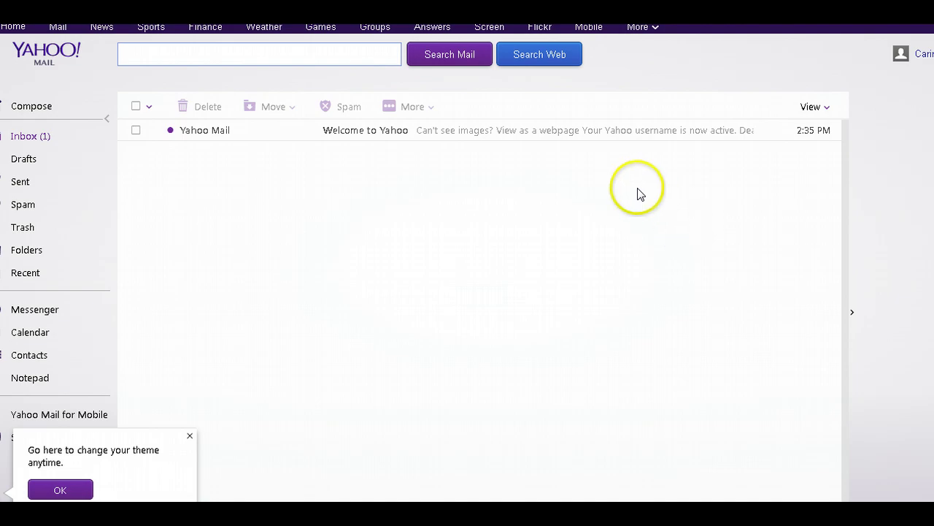
Open the Welcome to Yahoo email and close it to return to the inbox
click(487, 139)
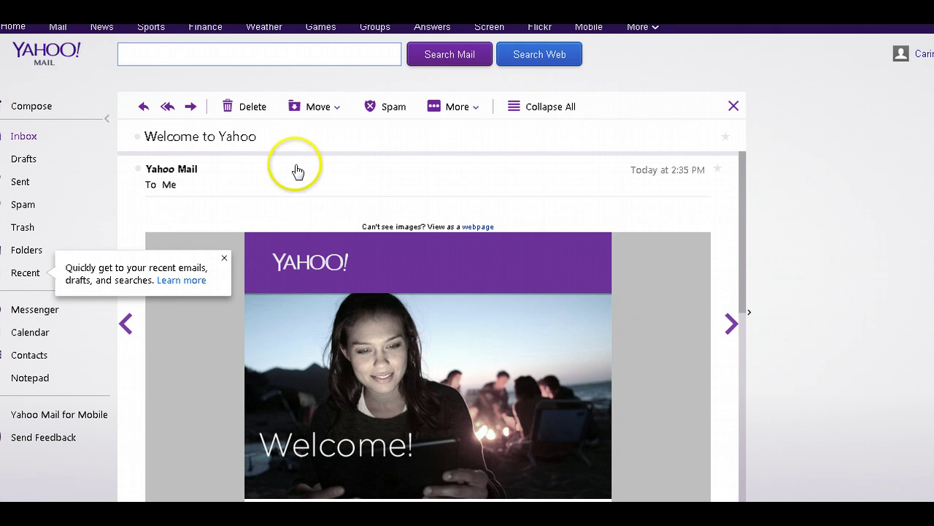
click(24, 137)
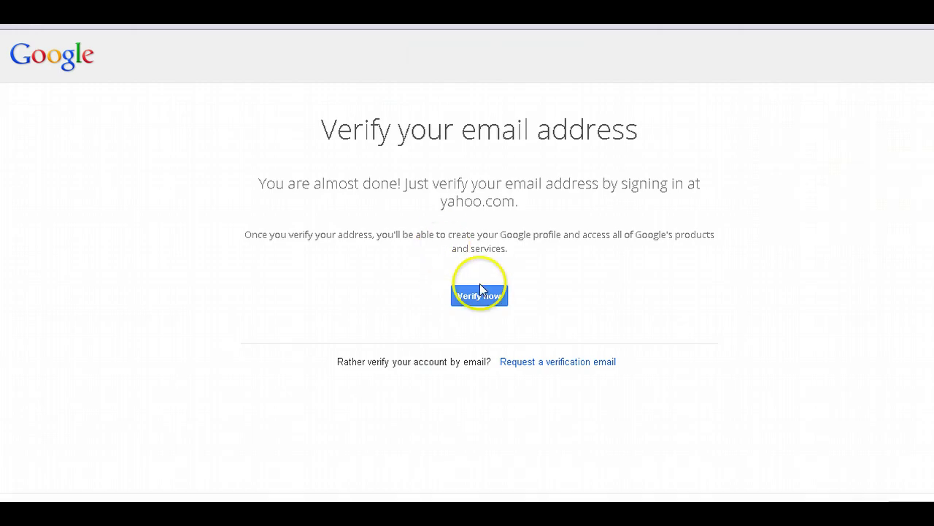
Start verifying the email address via Verify now and Yahoo sign-in
click(483, 295)
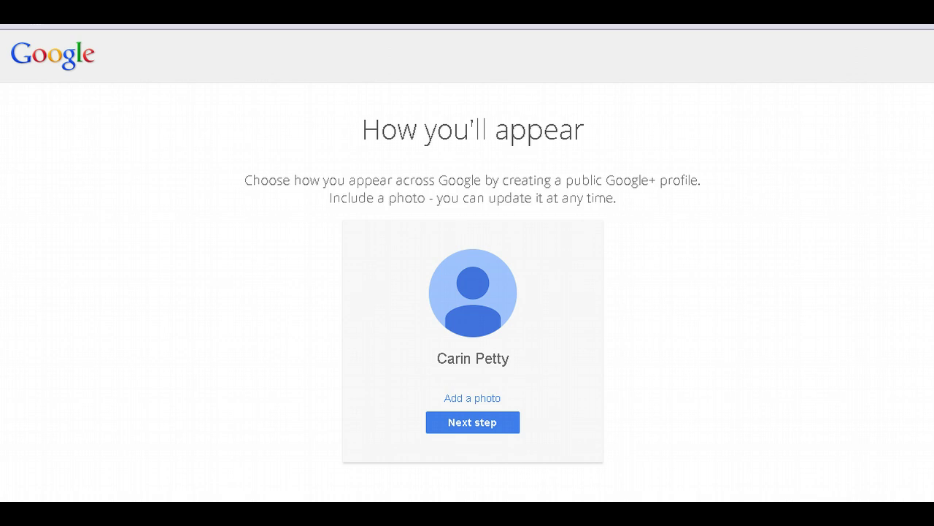
text(w)
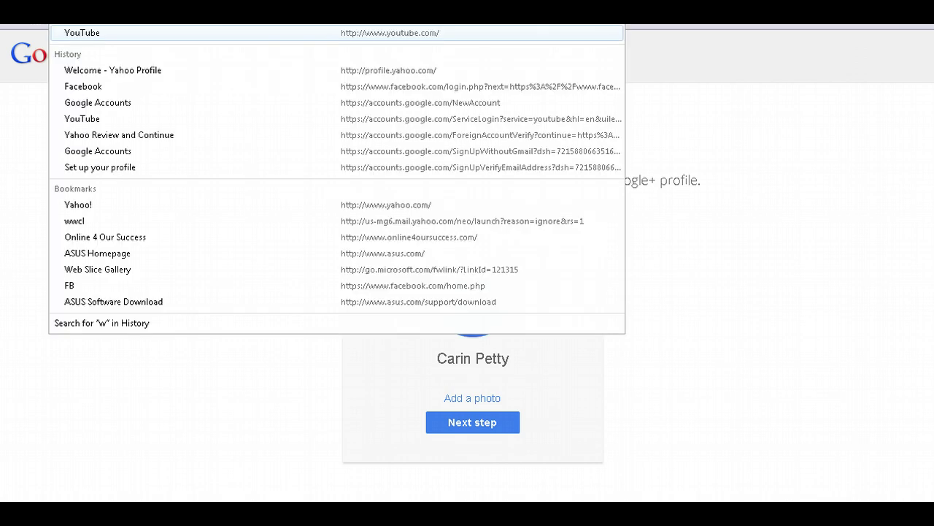
text(ww.youtub)
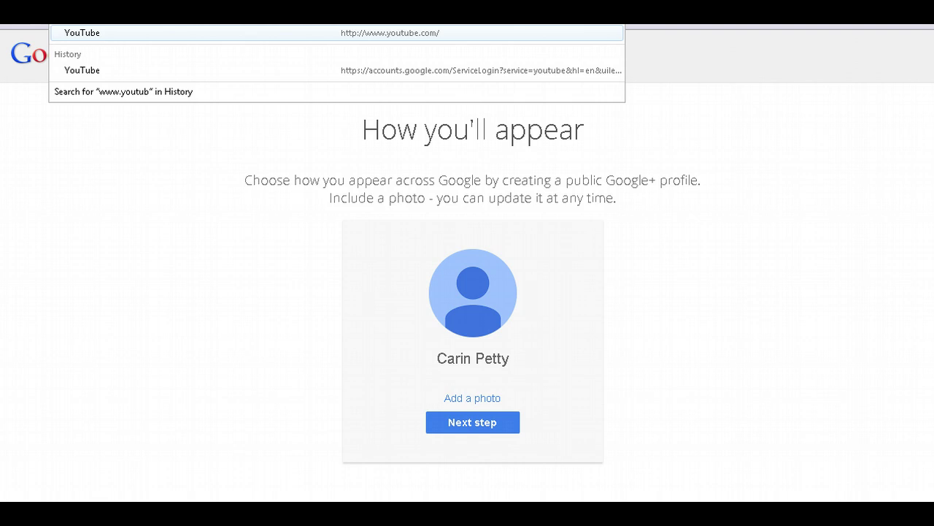
text(e.com)
key(Return)
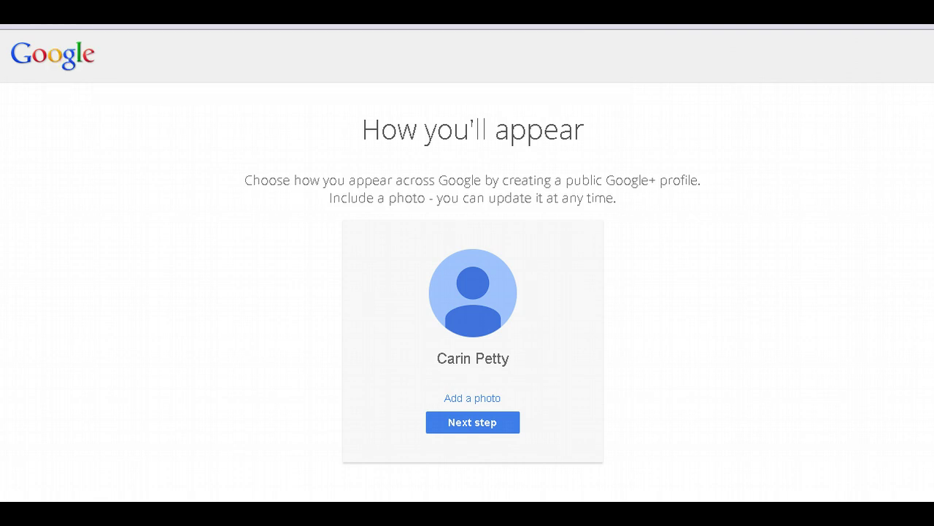
click(911, 48)
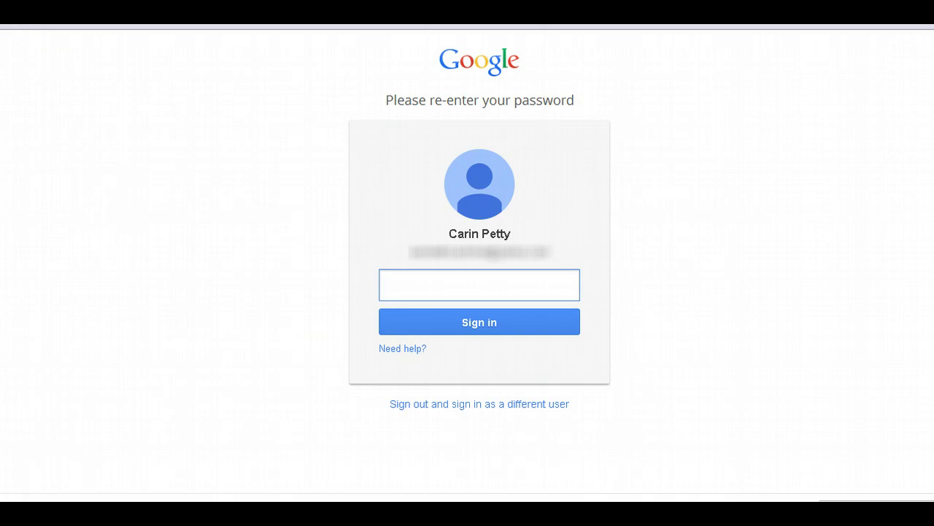
text(••••••)
text(••)
key(Return)
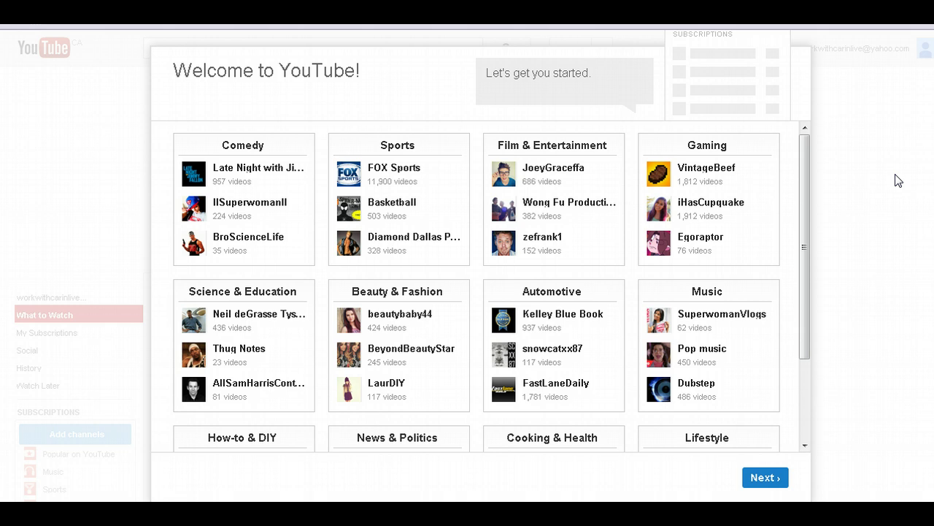
mouse_move(468, 499)
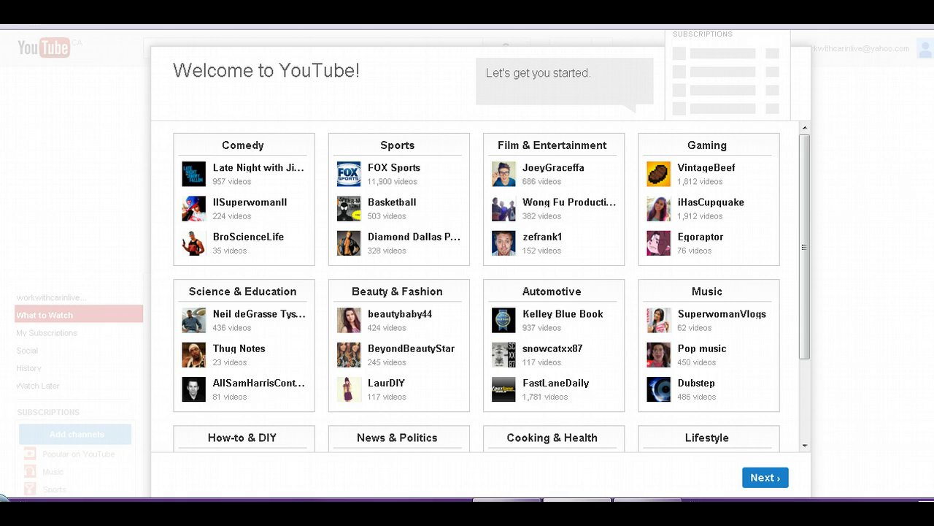
click(577, 500)
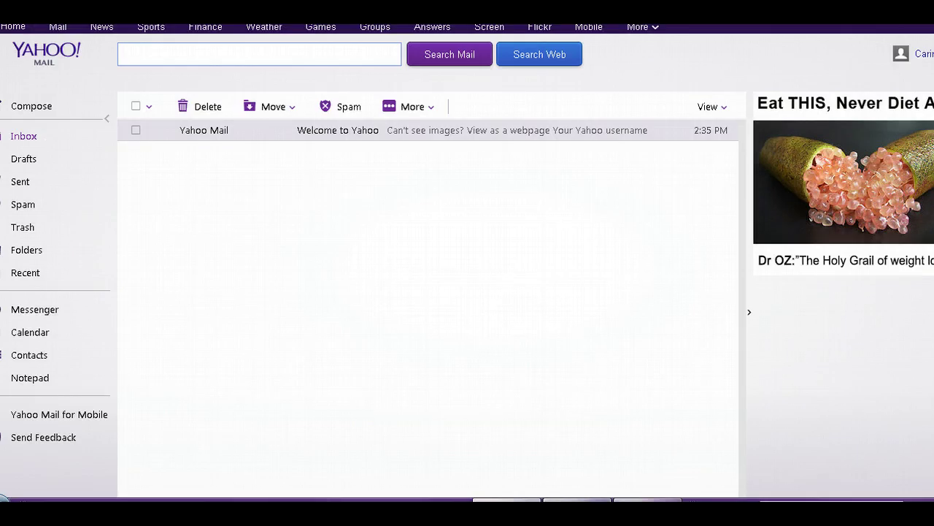
click(506, 500)
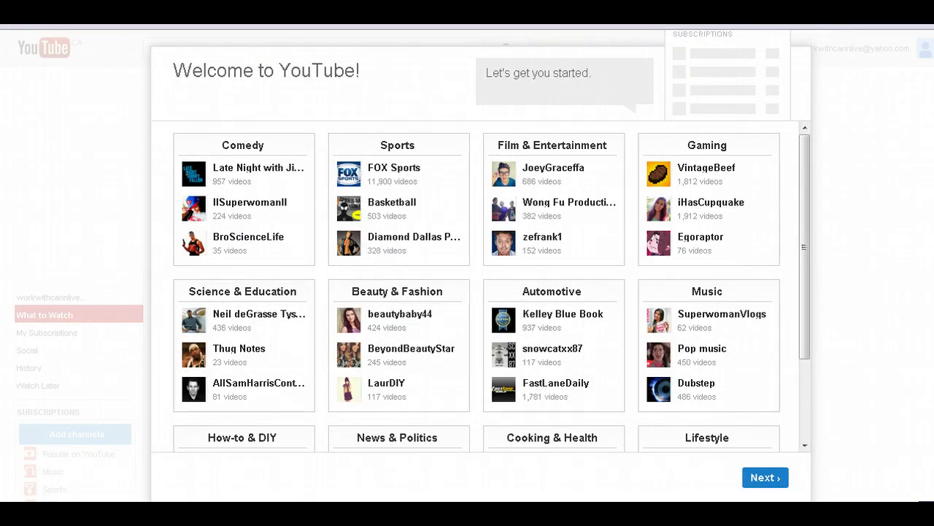